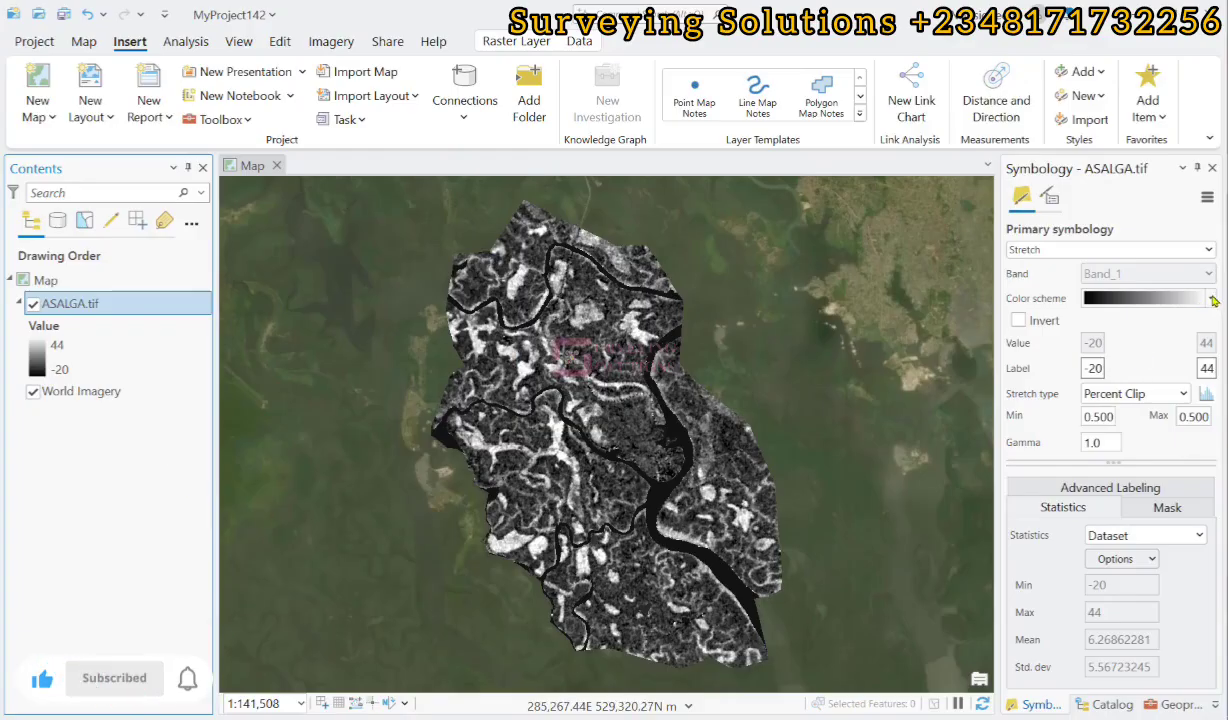
# Step: Apply the red-yellow-green-blue colour ramp to the ASALGA.tif raster
pyautogui.click(1165, 297)
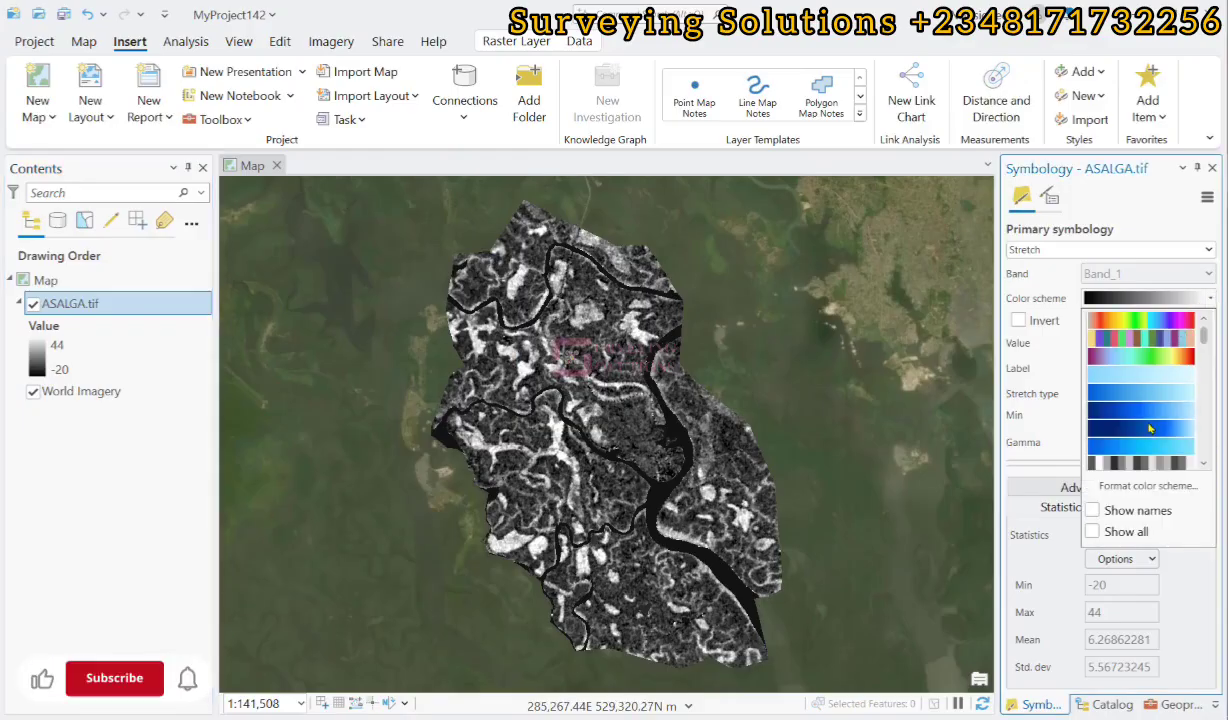
pyautogui.scroll(-4, 1150, 400)
pyautogui.scroll(-2, 1152, 441)
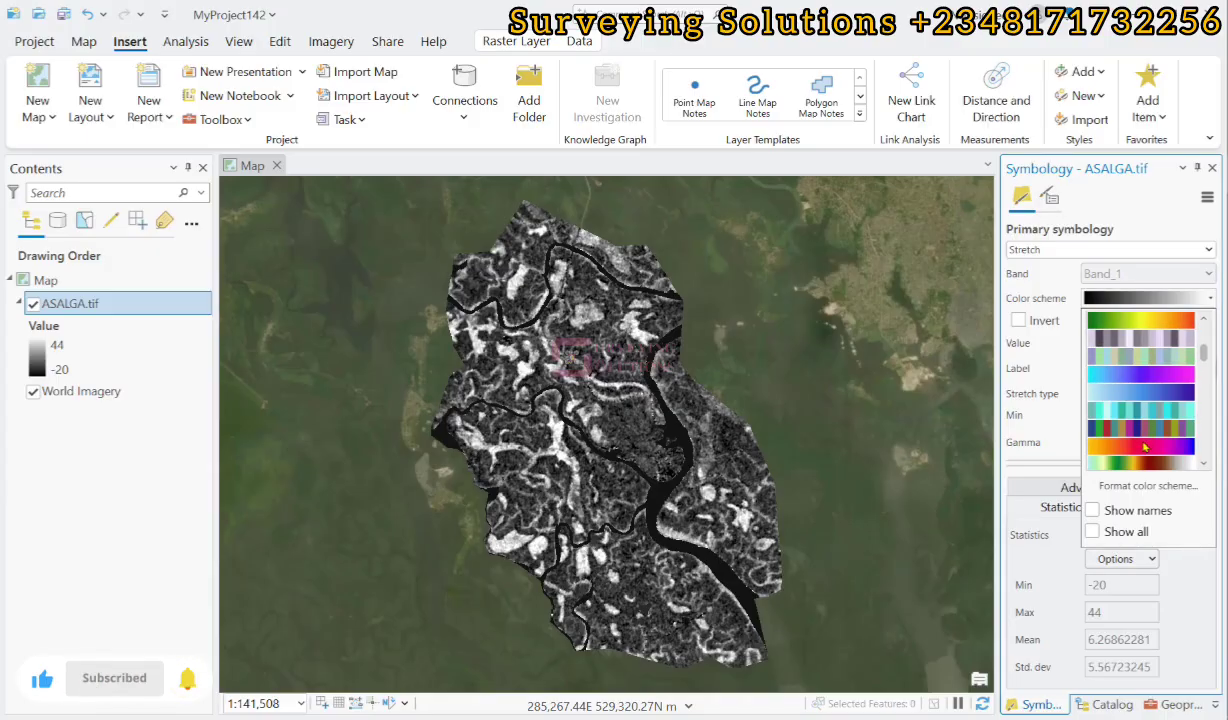
pyautogui.scroll(-2, 1145, 445)
pyautogui.scroll(-3, 1148, 430)
pyautogui.scroll(-4, 1150, 421)
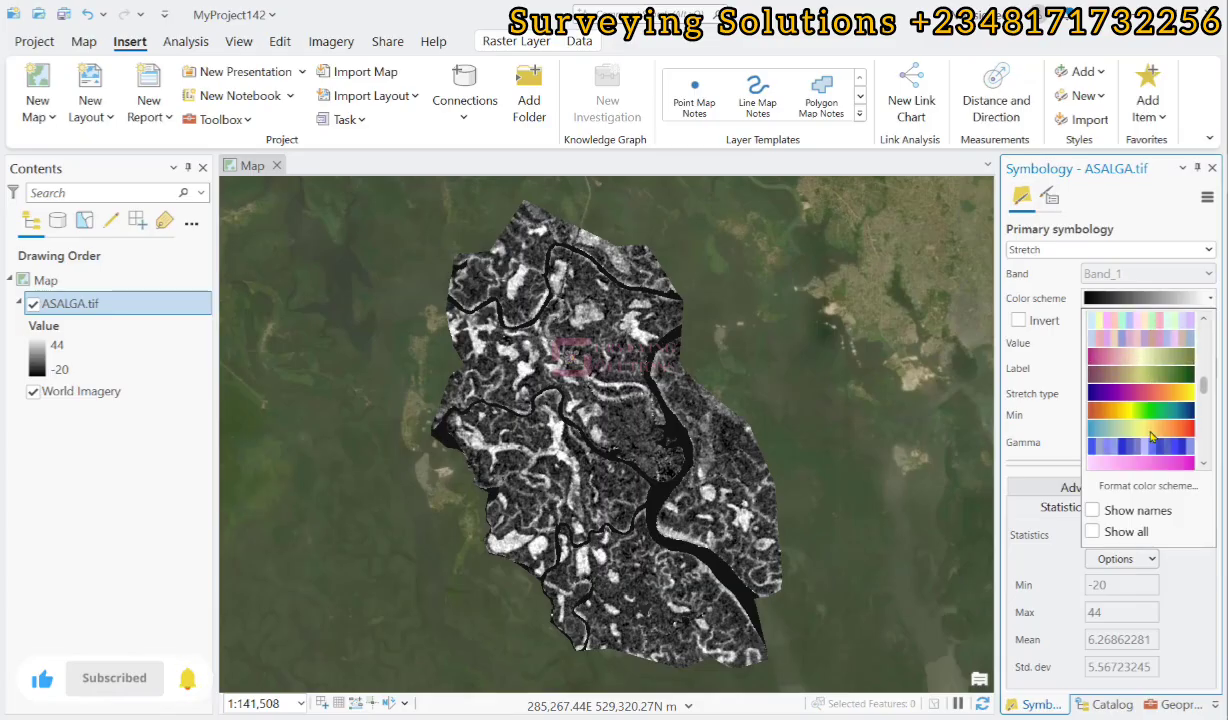
pyautogui.click(1151, 419)
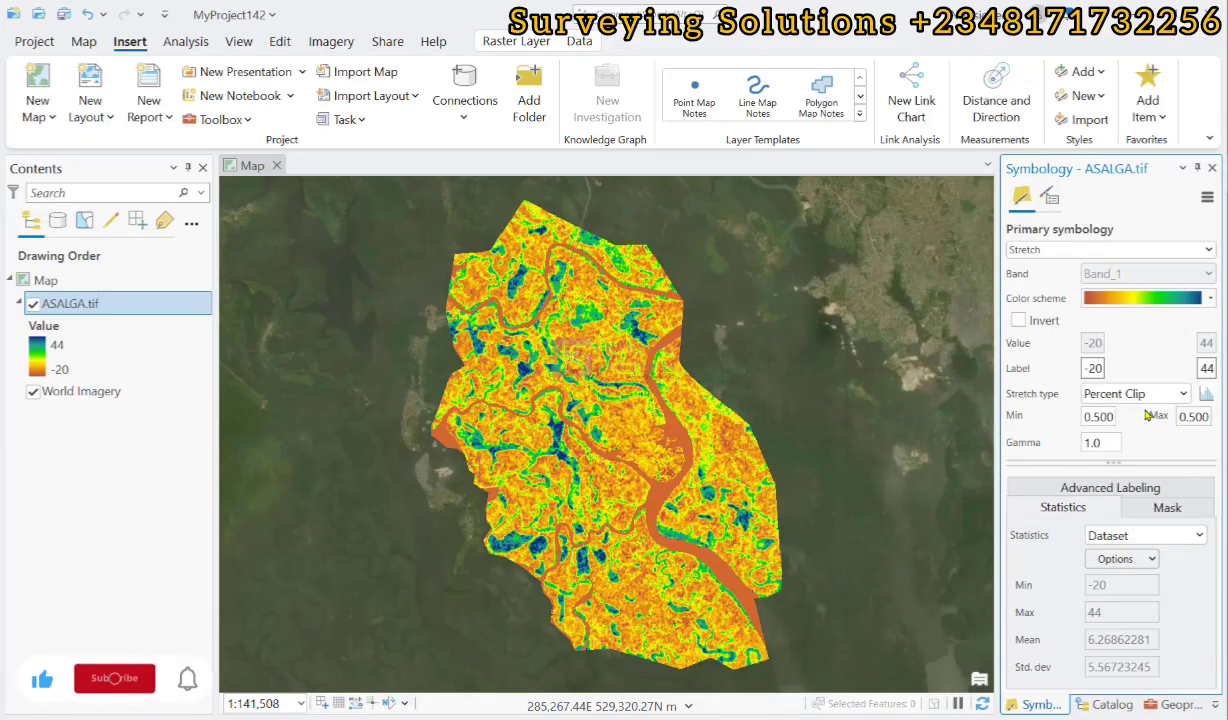
# Step: Switch ASALGA.tif to a different red-yellow-green colour ramp instead
pyautogui.click(1177, 302)
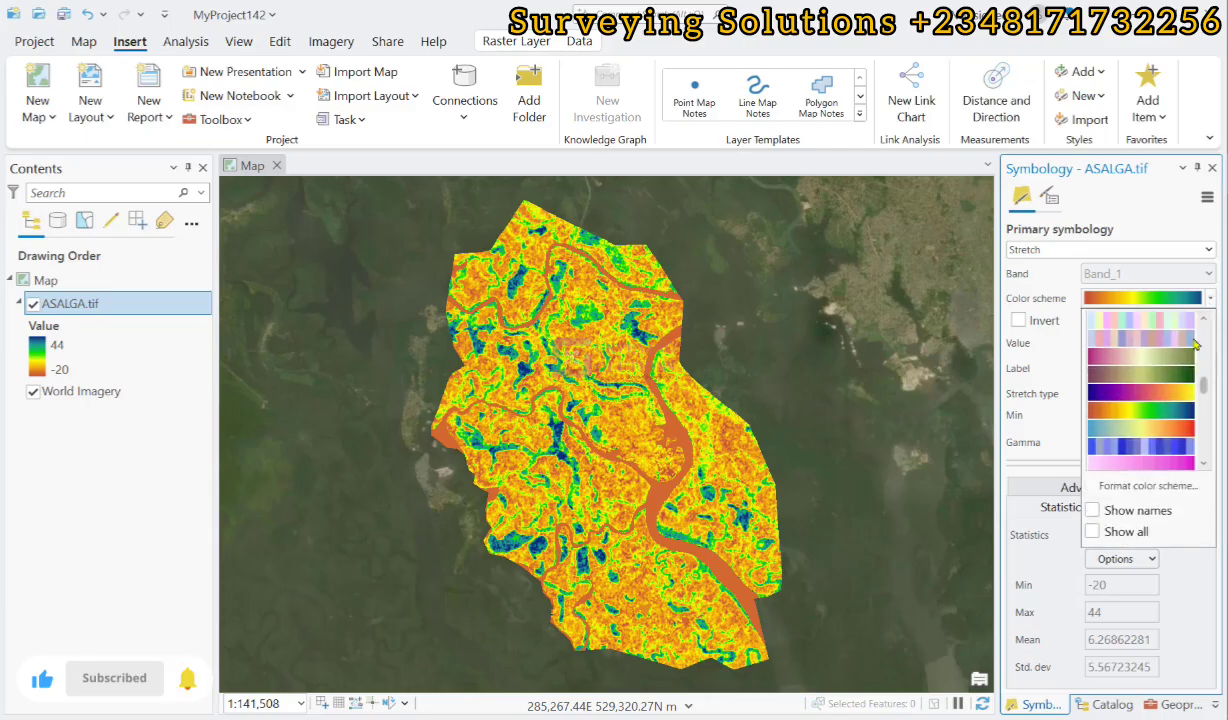
pyautogui.scroll(-3, 1148, 414)
pyautogui.scroll(-3, 1148, 414)
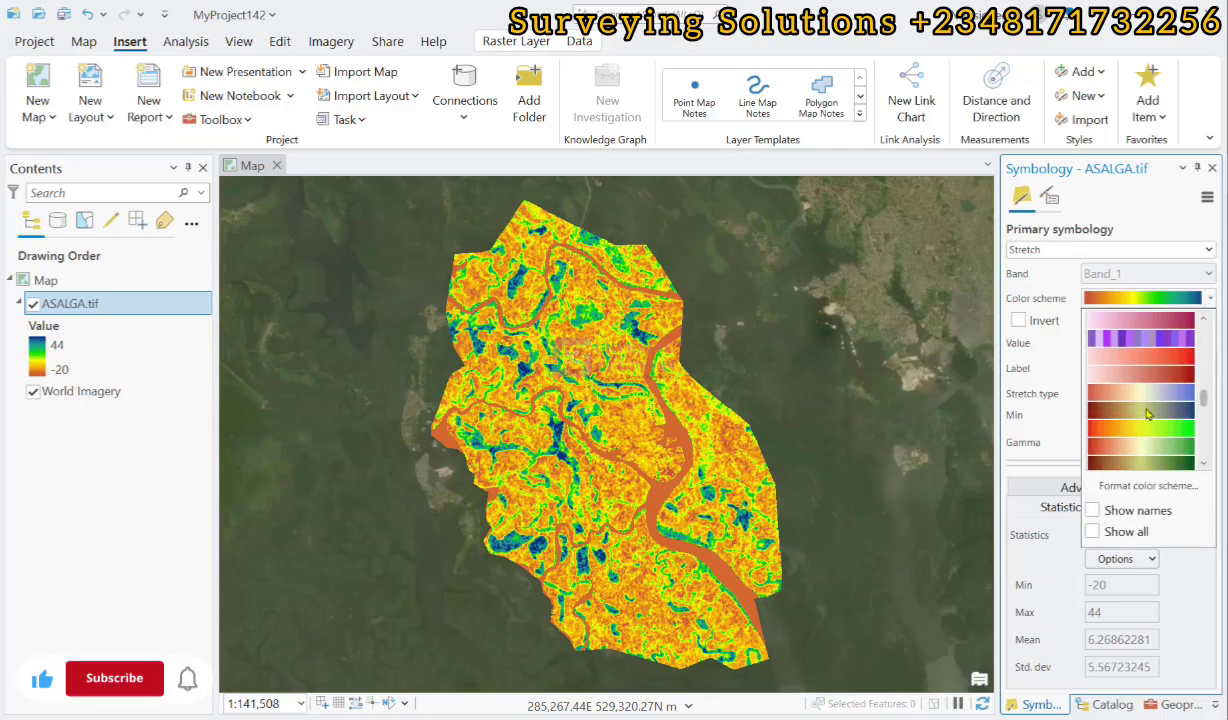
pyautogui.click(1139, 428)
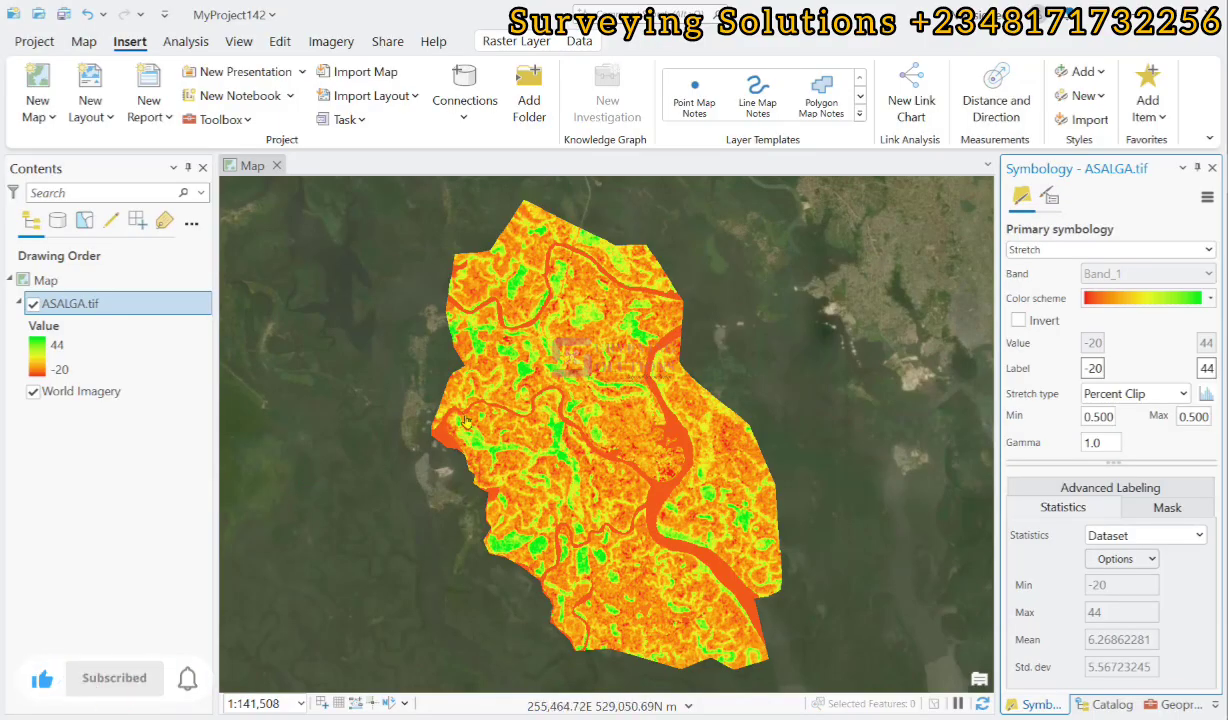
# Step: Apply the inverted red-yellow-green-blue ramp so 44 shows red and -20 blue, then show Geoprocessing
pyautogui.click(1211, 298)
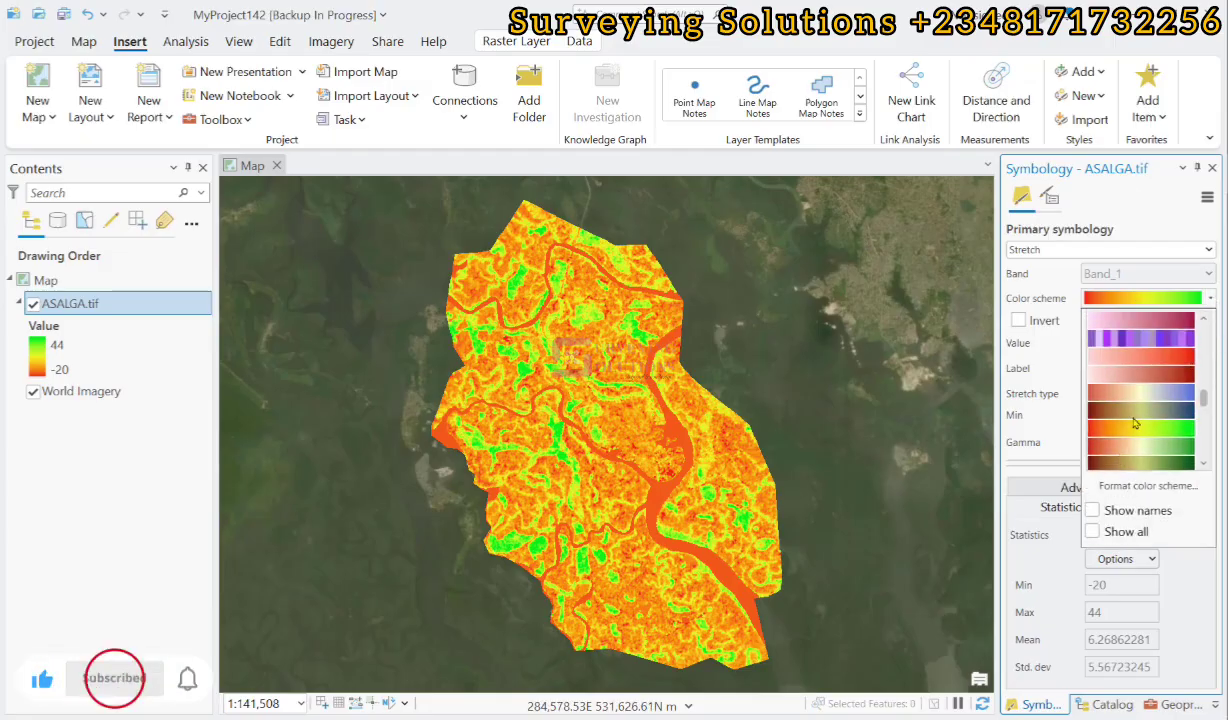
pyautogui.click(1153, 415)
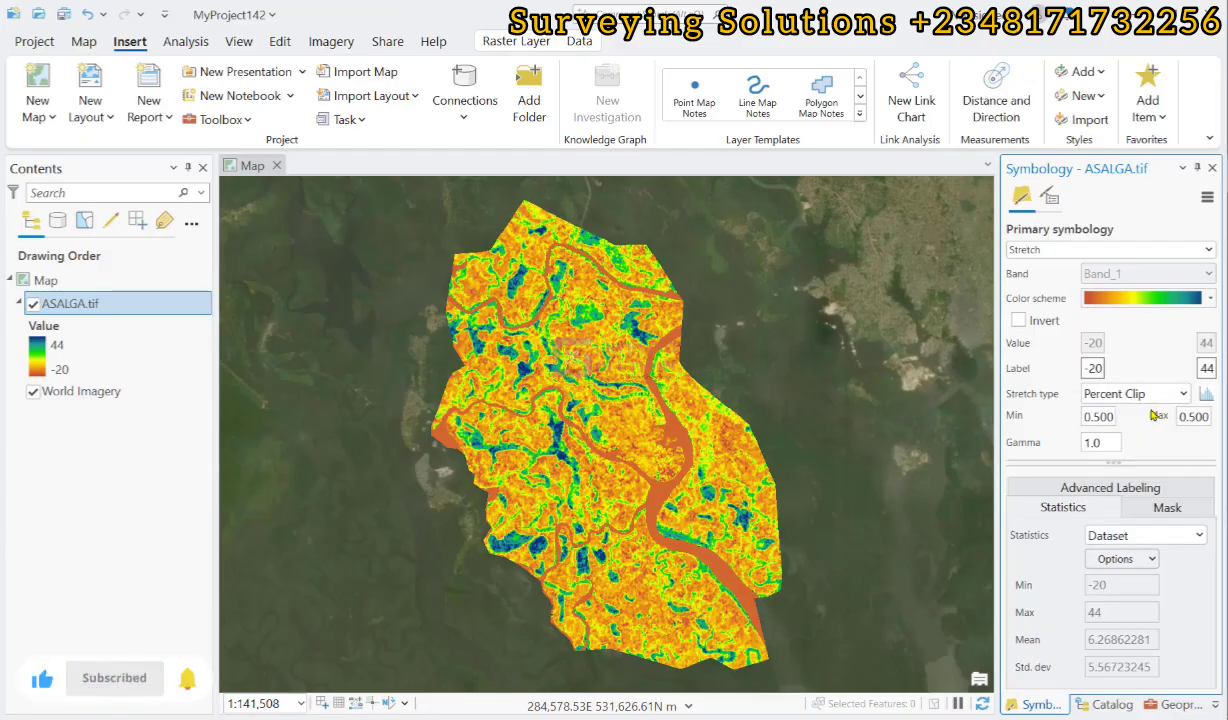
pyautogui.click(1019, 320)
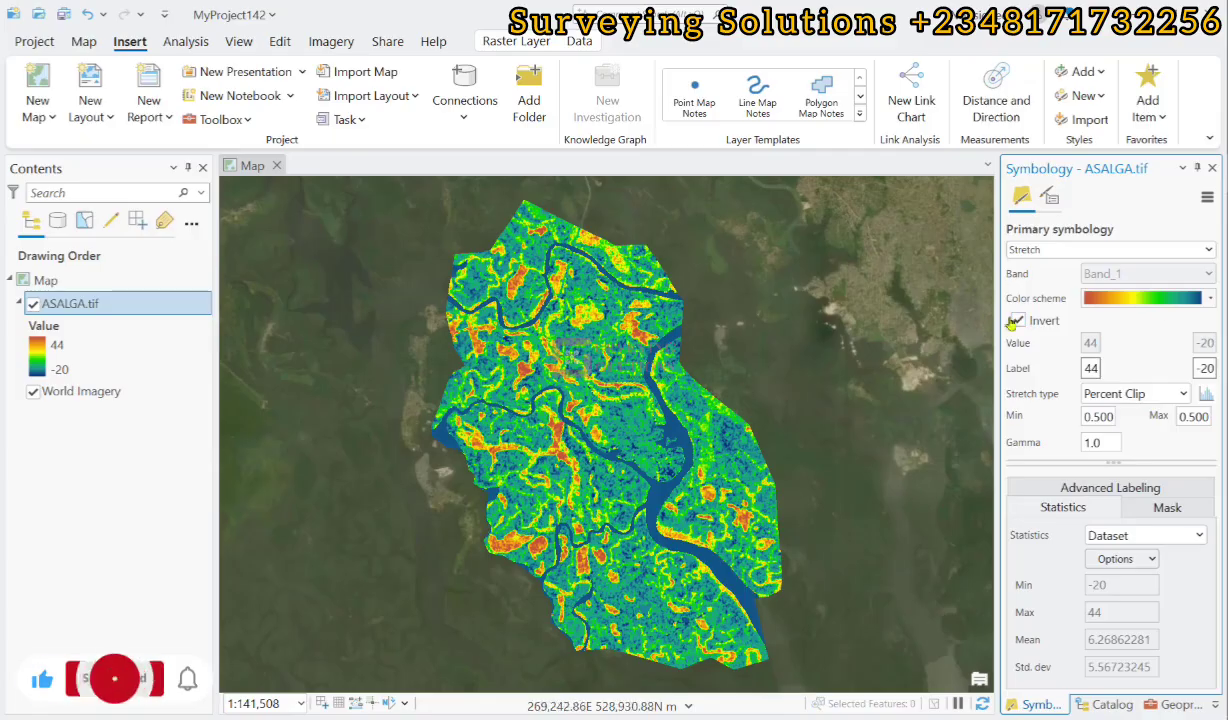
pyautogui.click(1172, 704)
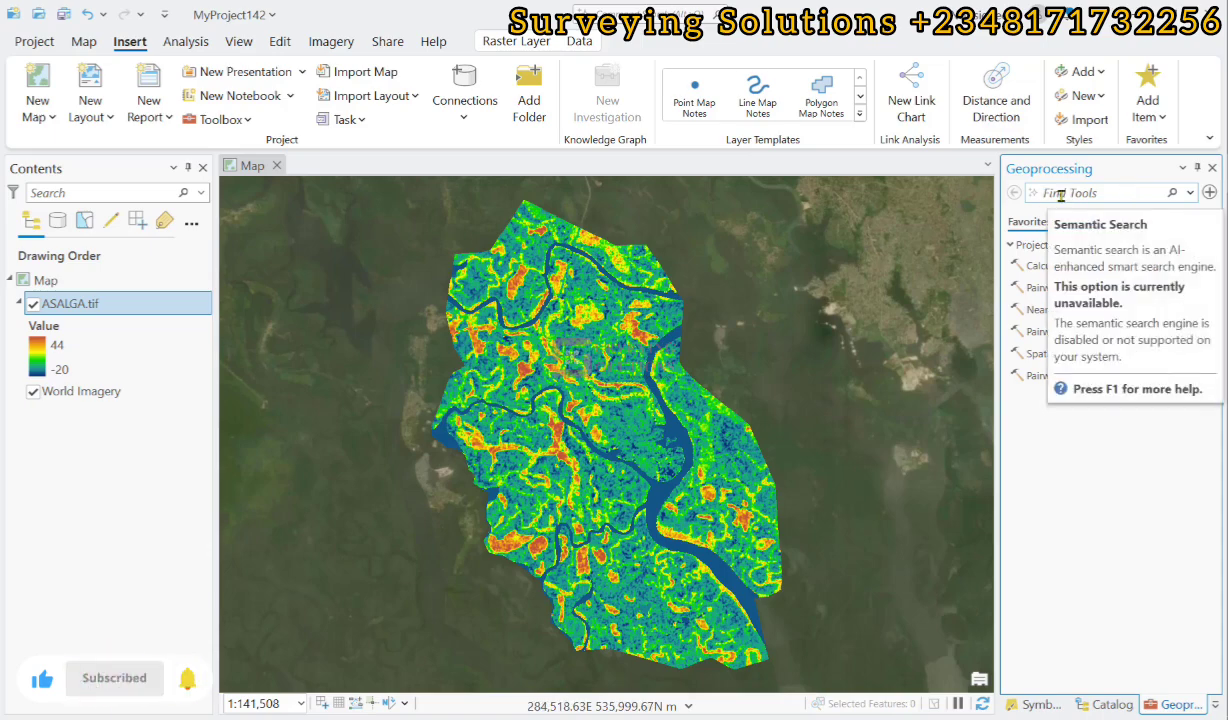
# Step: Run the Fill tool on ASALGA.tif to produce Fill_ASALGA1 (values -4 to 44)
pyautogui.click(1061, 194)
pyautogui.write('fill')
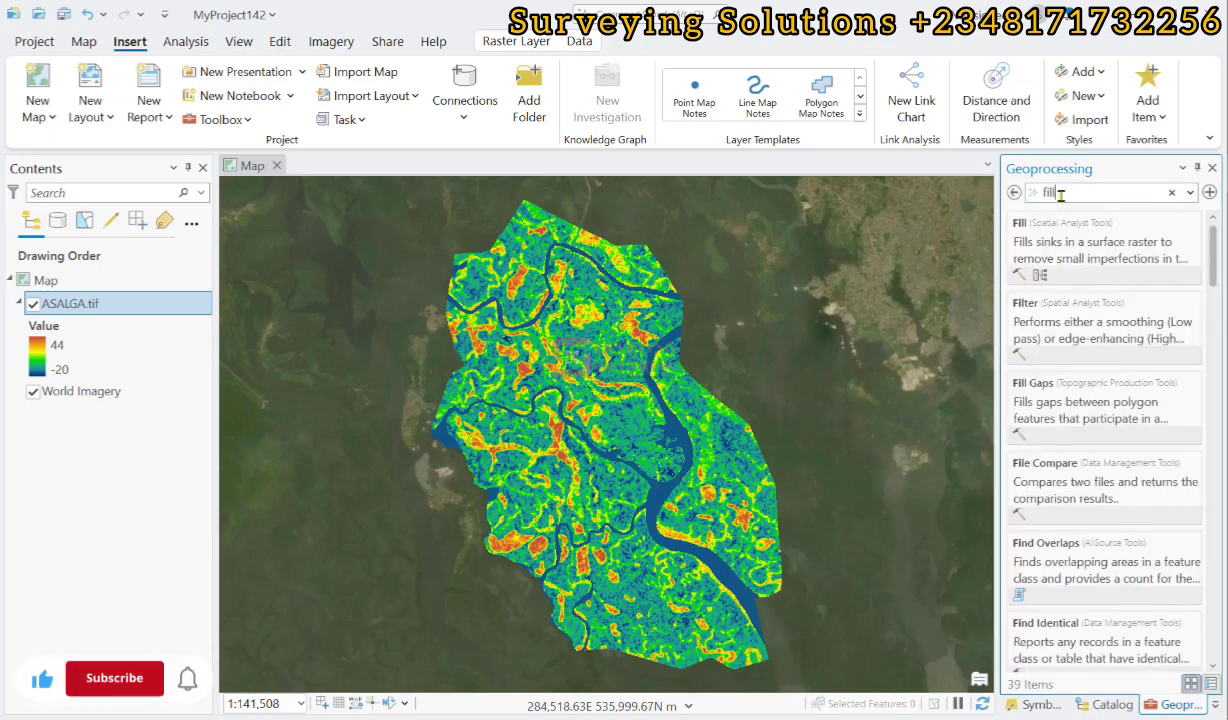
pyautogui.click(1093, 254)
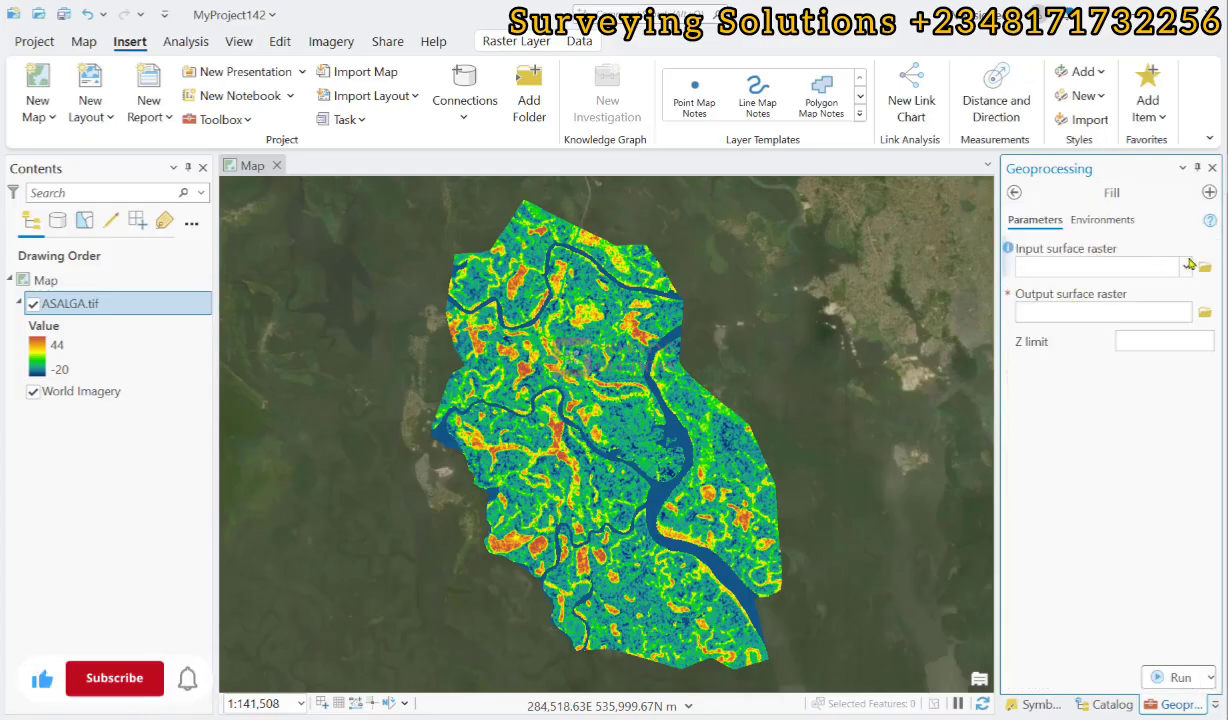
pyautogui.click(1190, 264)
pyautogui.click(1083, 292)
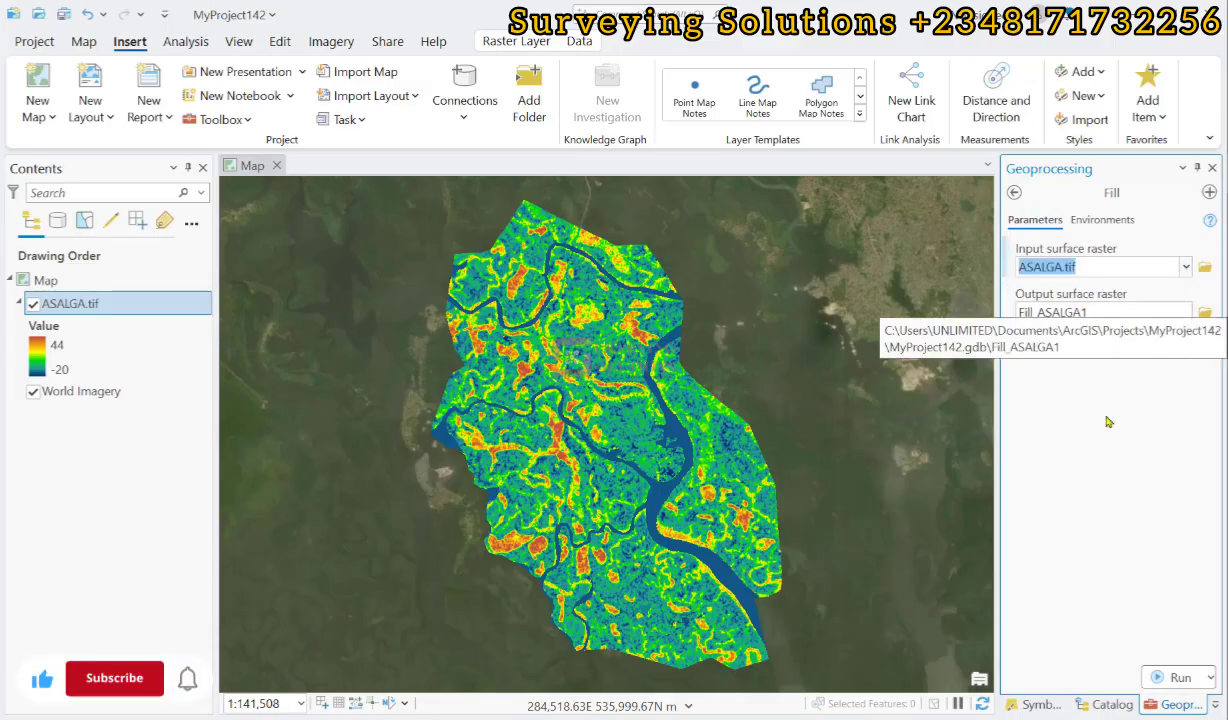
pyautogui.click(1176, 679)
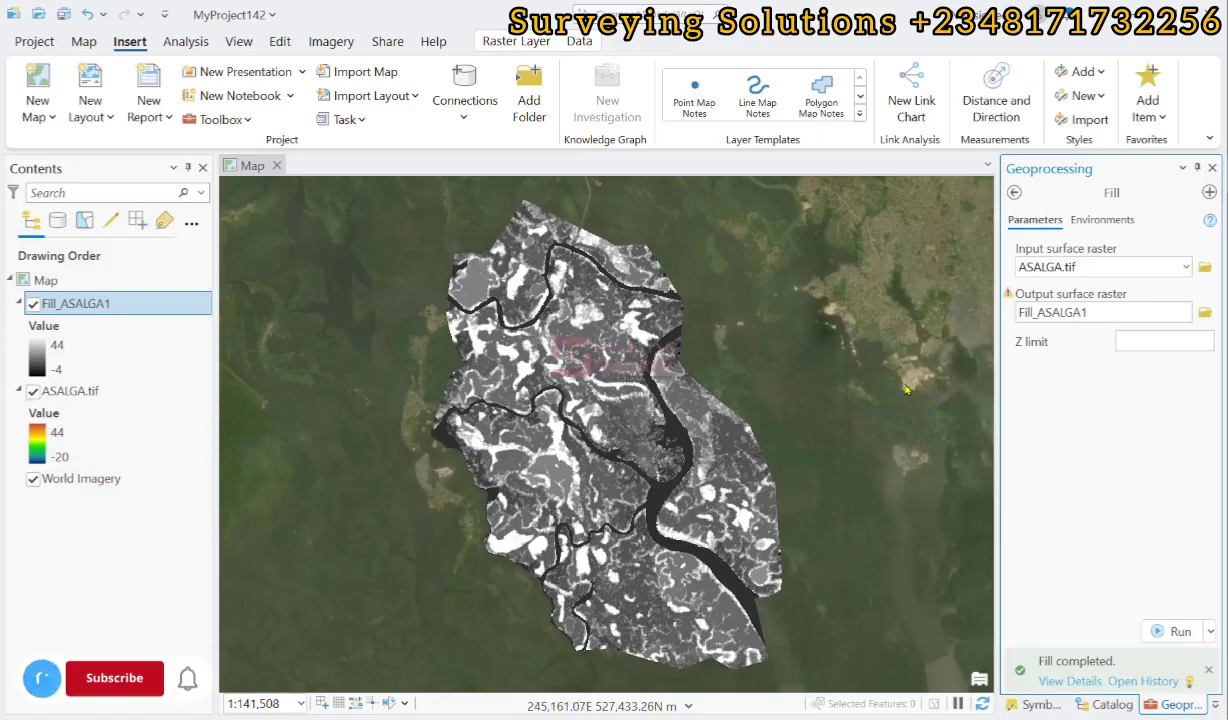
pyautogui.click(1014, 192)
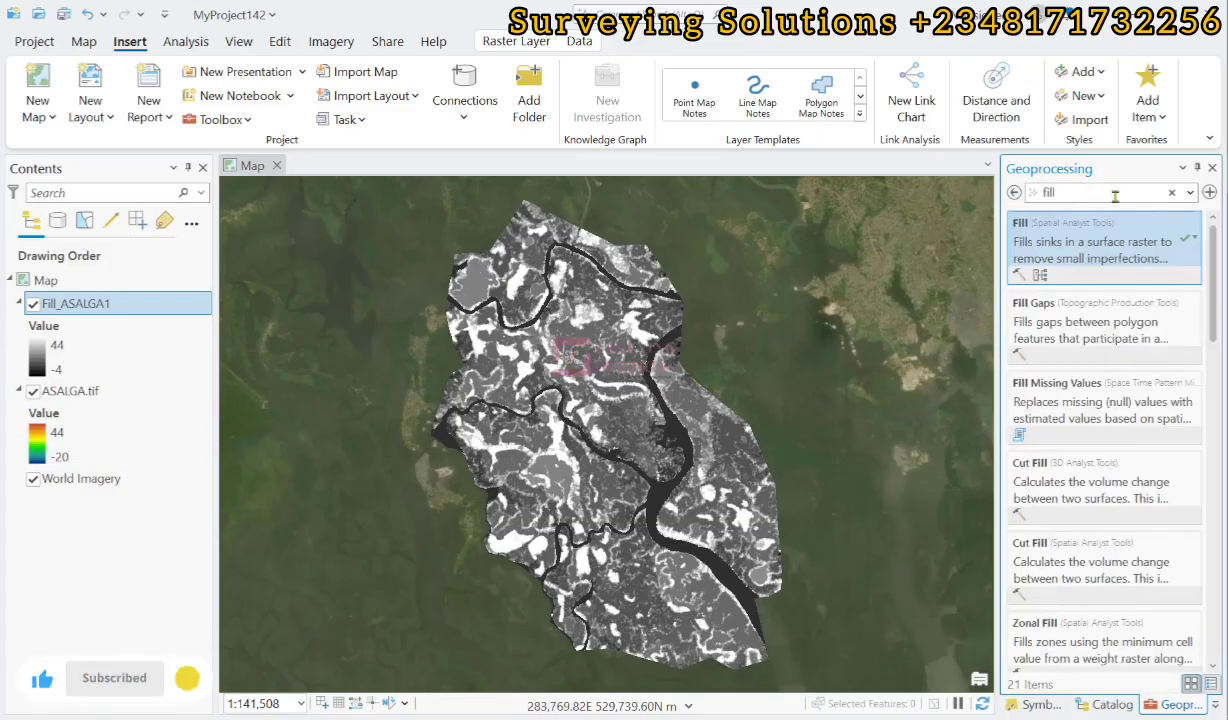
# Step: Configure Flow Direction with input Fill_ASALGA1, output FlowDir_Fill1 and D8 flow type
pyautogui.write('flow')
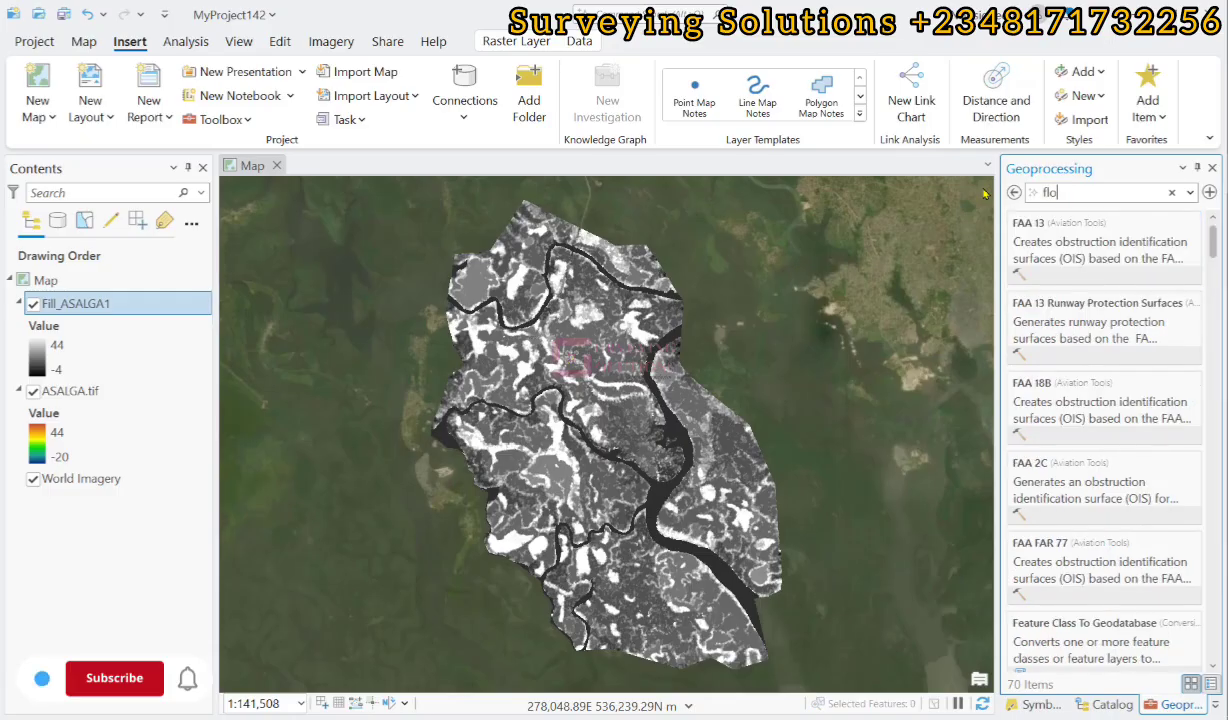
pyautogui.click(1055, 413)
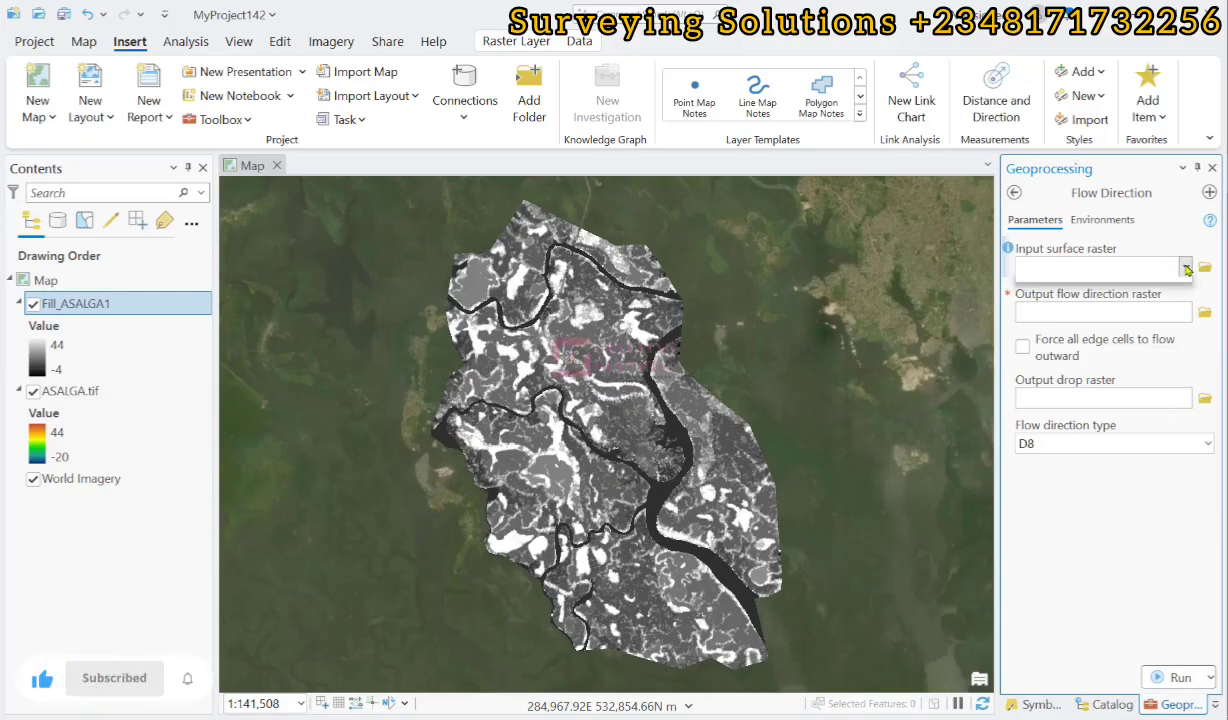
pyautogui.click(1185, 267)
pyautogui.click(1080, 290)
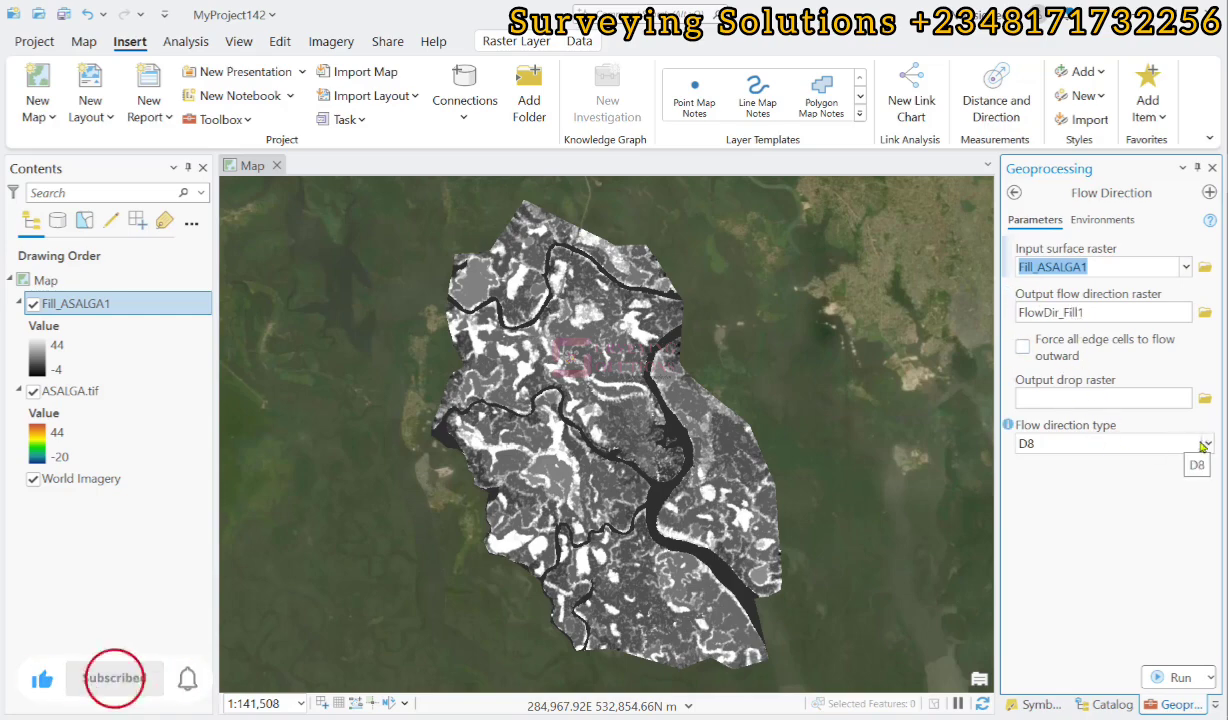
pyautogui.click(1150, 443)
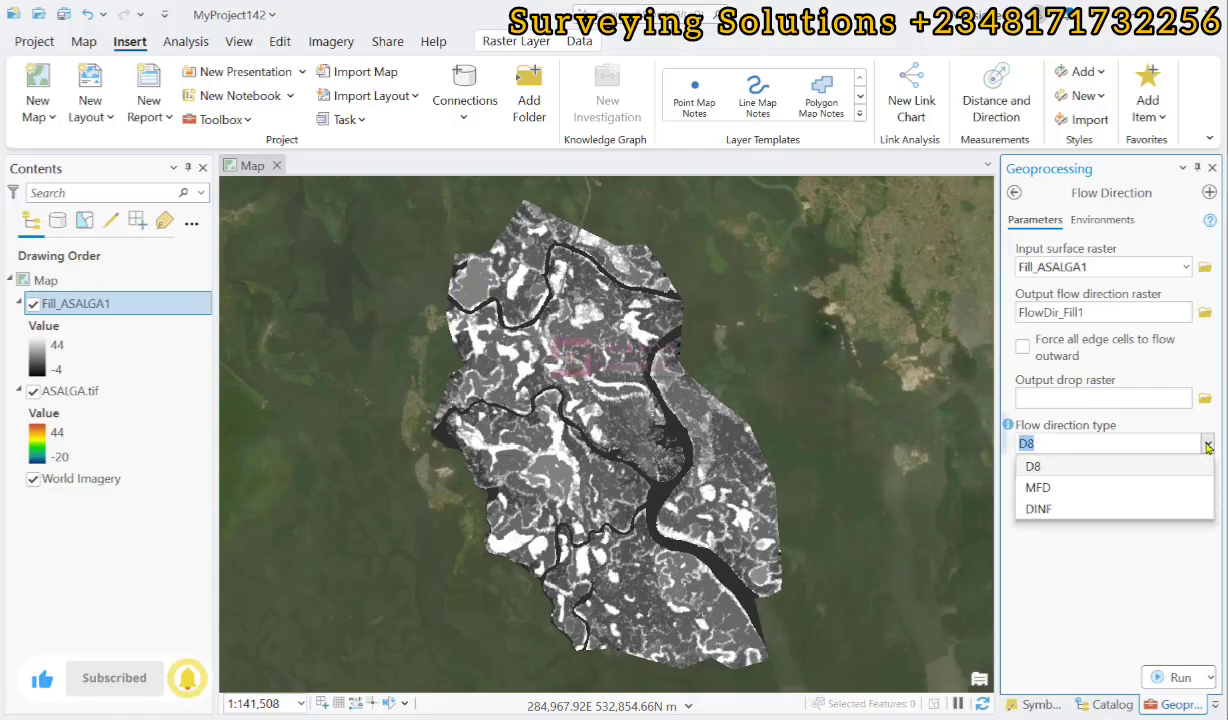
pyautogui.click(1010, 428)
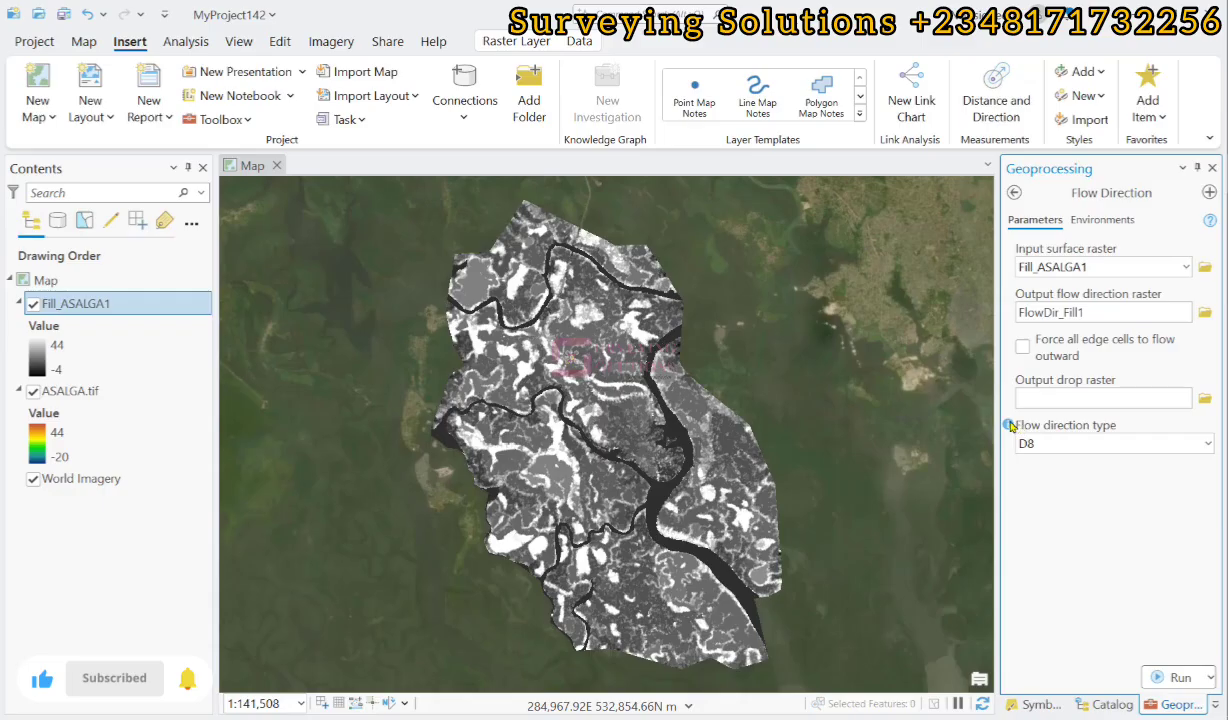
pyautogui.moveTo(1011, 426)
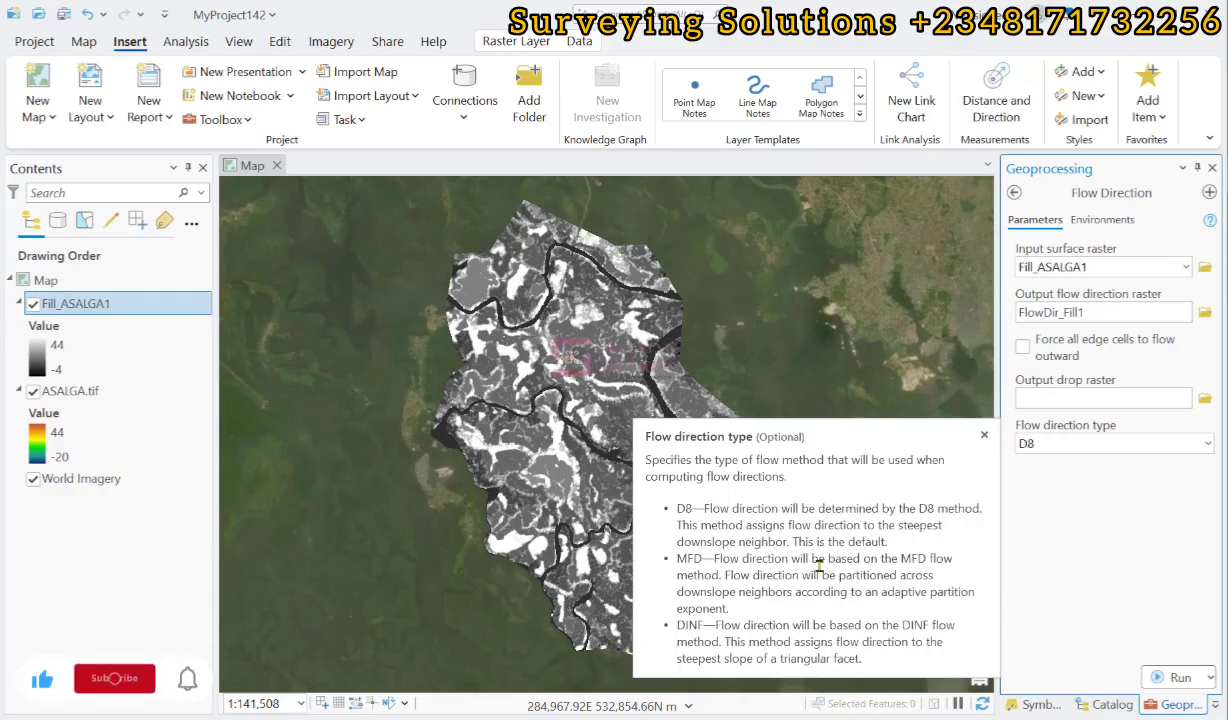
# Step: Run Flow Direction to add FlowDir_Fill1 (values 1 to 128) to the map
pyautogui.click(1167, 678)
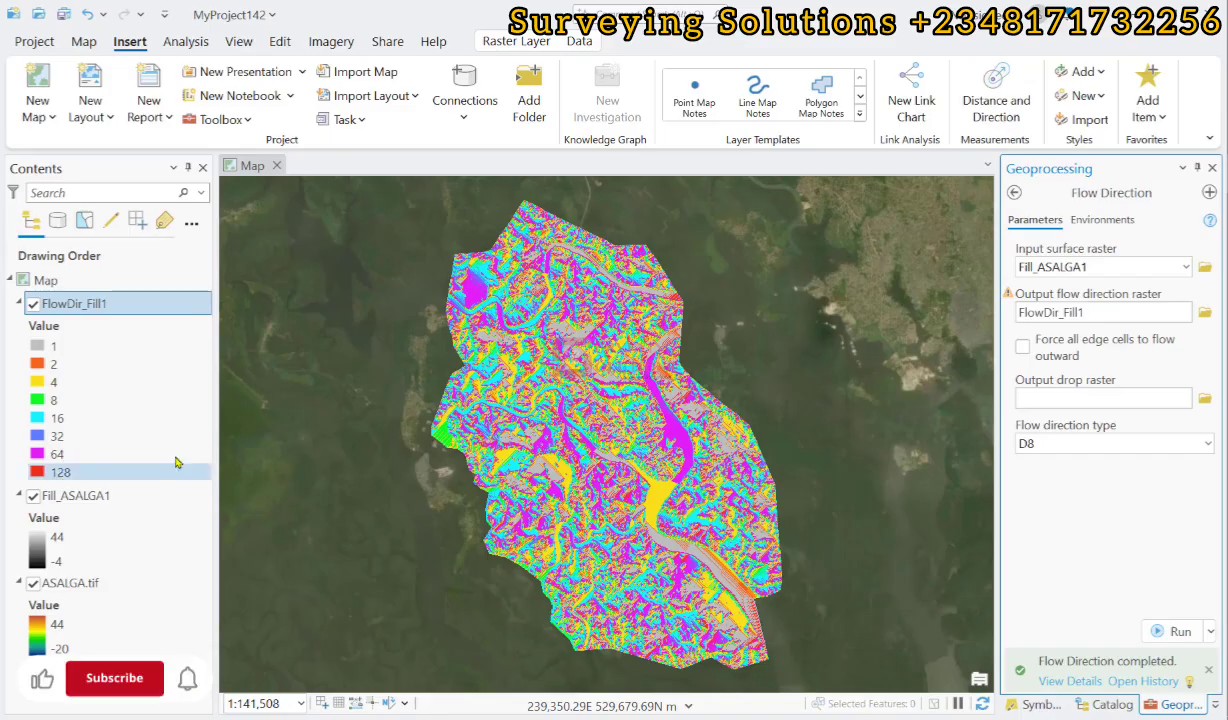
pyautogui.click(1013, 192)
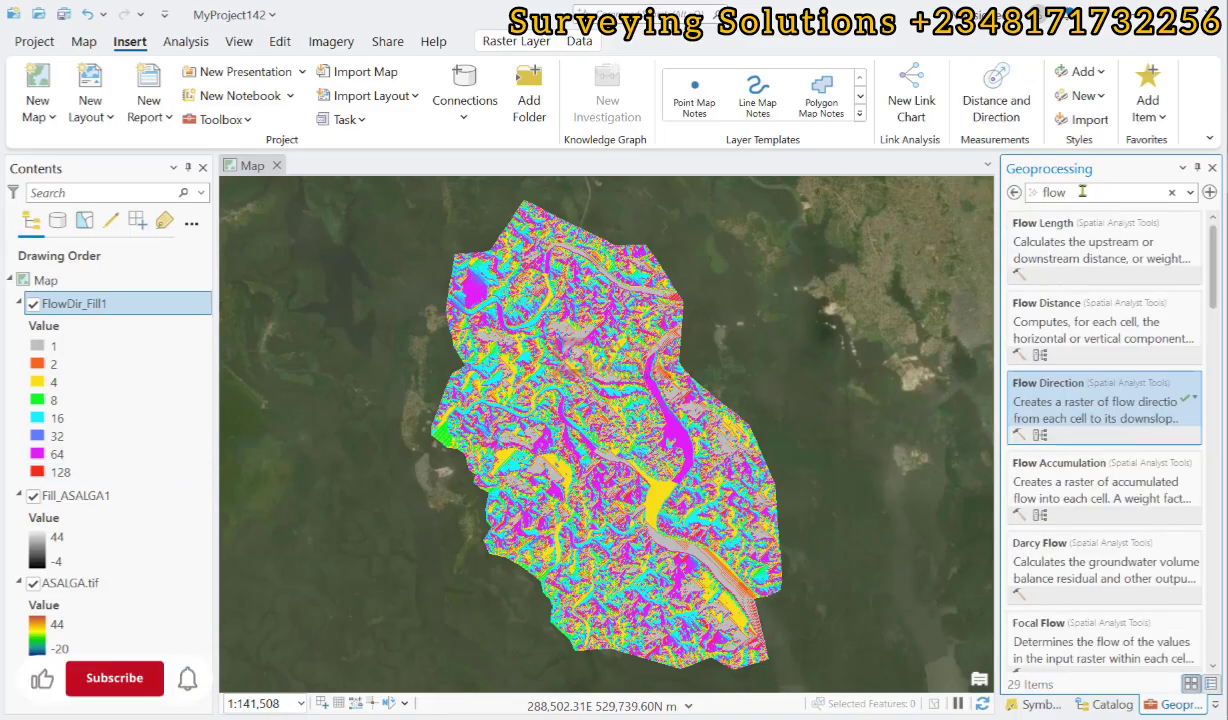
# Step: Run Flow Accumulation on FlowDir_Fill1 to create the FlowAcc_Flow1 raster
pyautogui.write('acc')
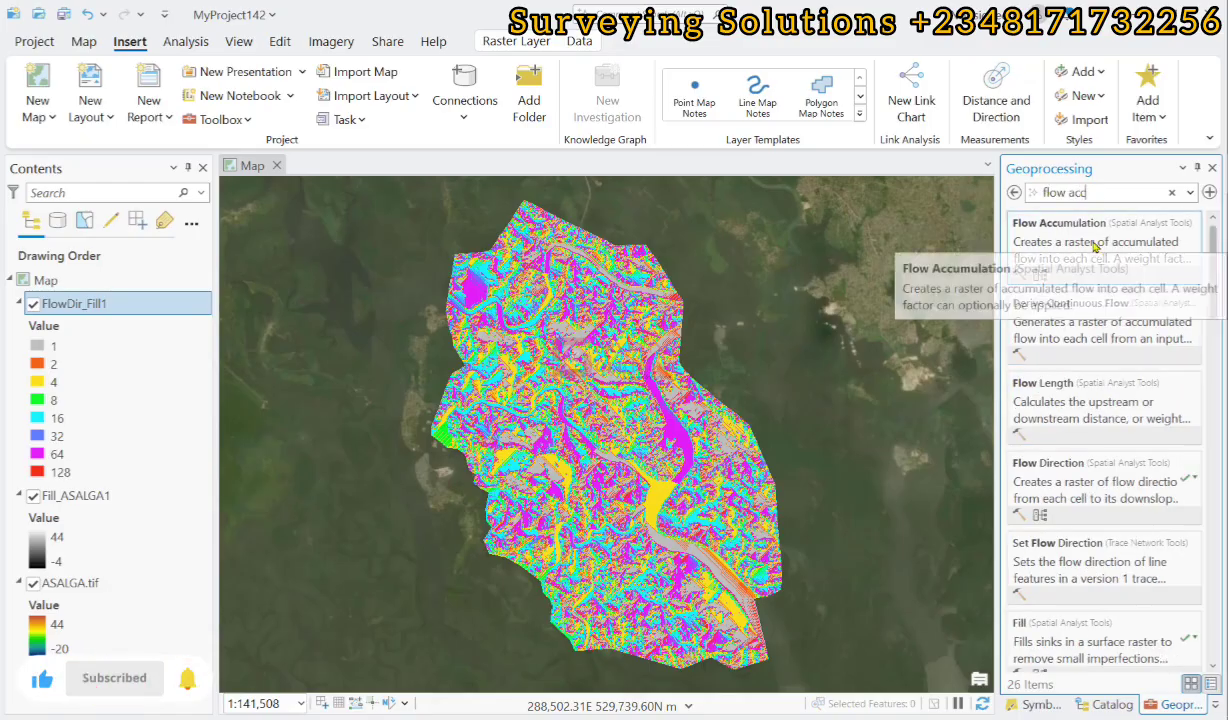
pyautogui.click(1095, 244)
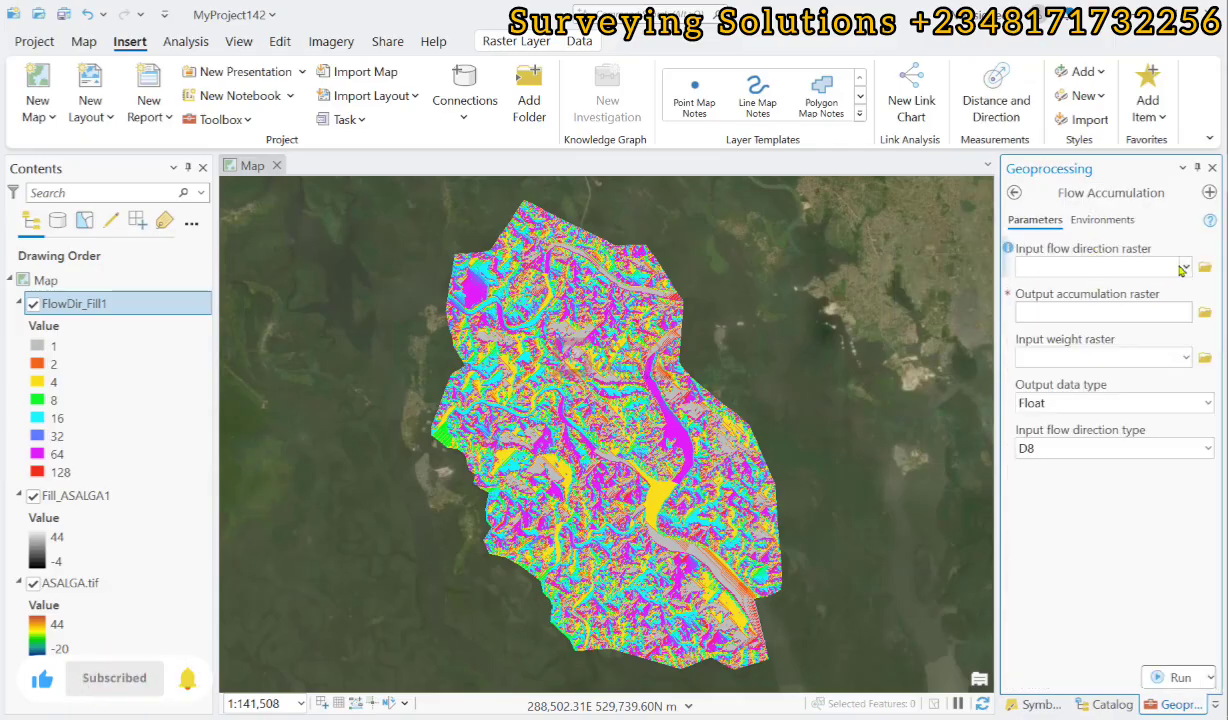
pyautogui.click(1185, 267)
pyautogui.click(1058, 288)
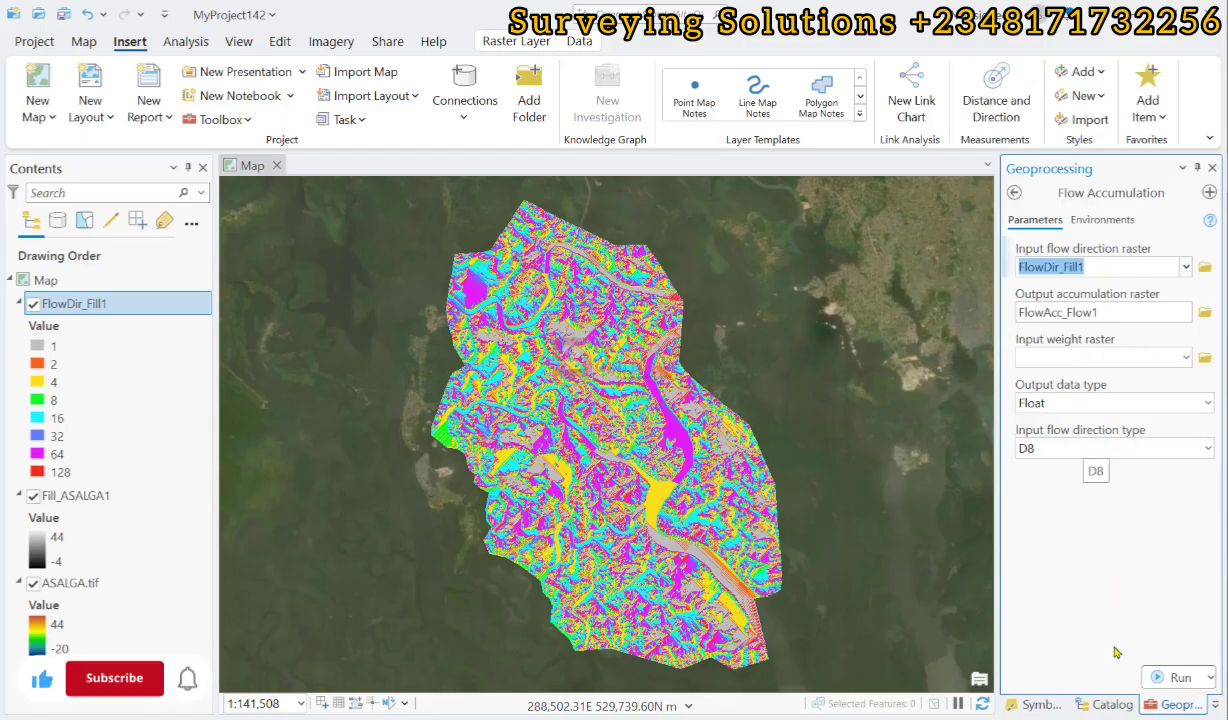
pyautogui.click(1175, 677)
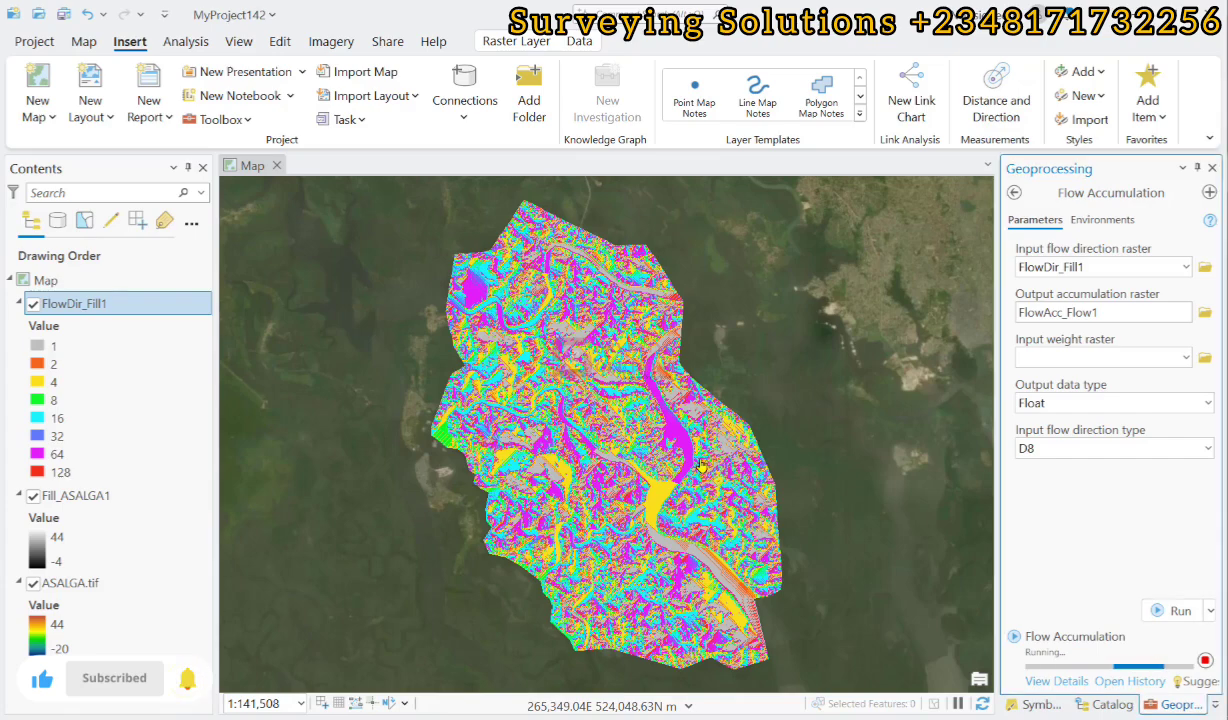